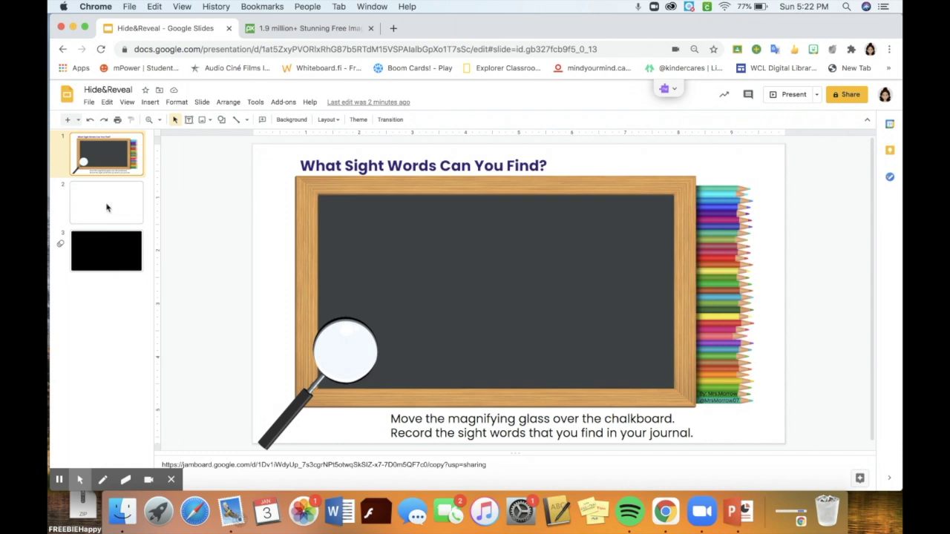
Draw a rectangle over the upper-left area of slide 2's master layout
click(106, 208)
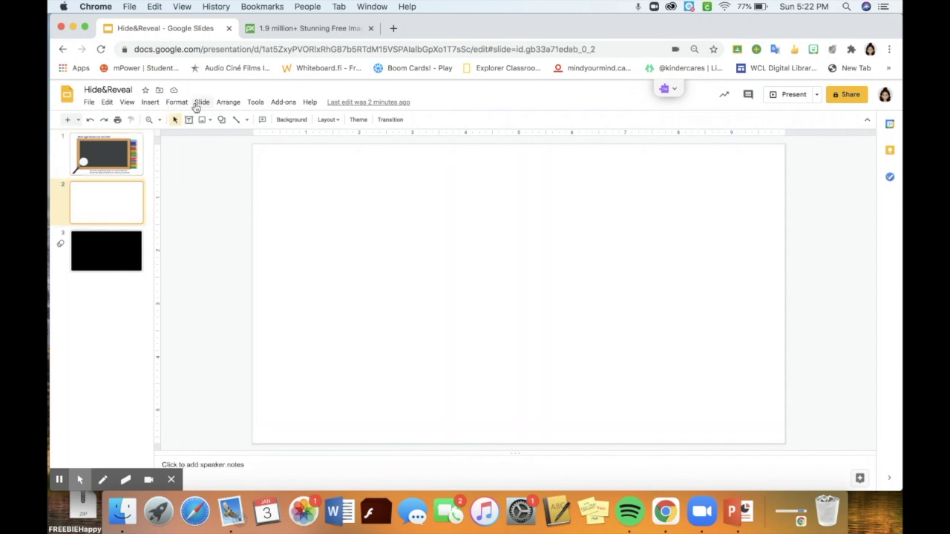
click(200, 103)
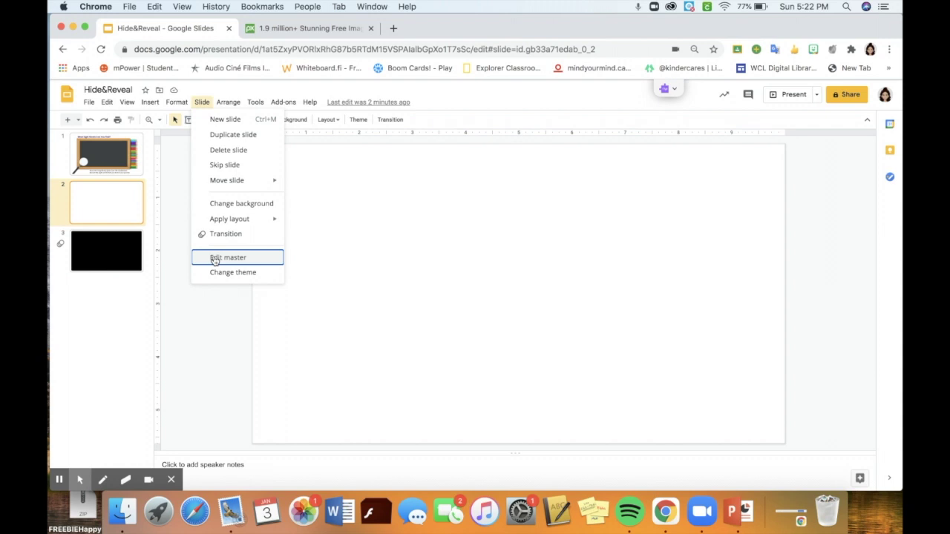
click(214, 259)
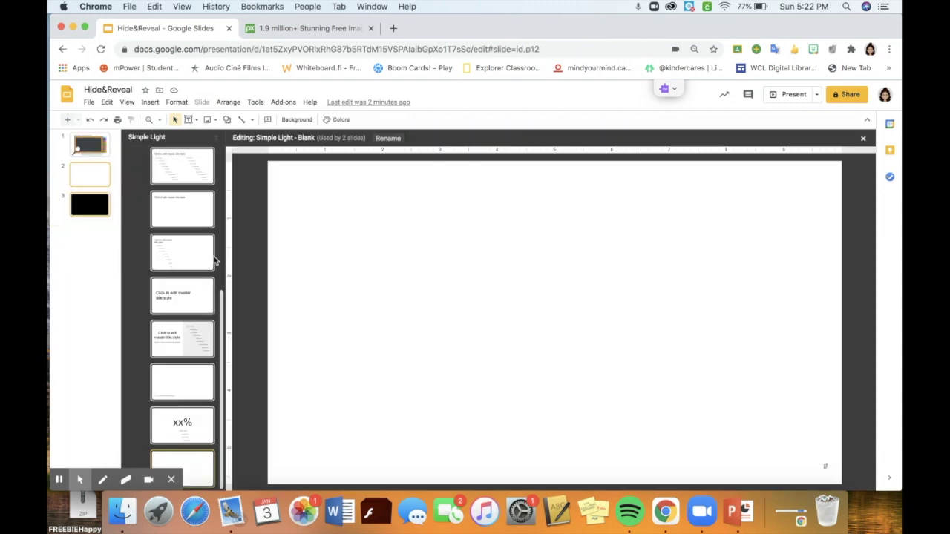
click(227, 119)
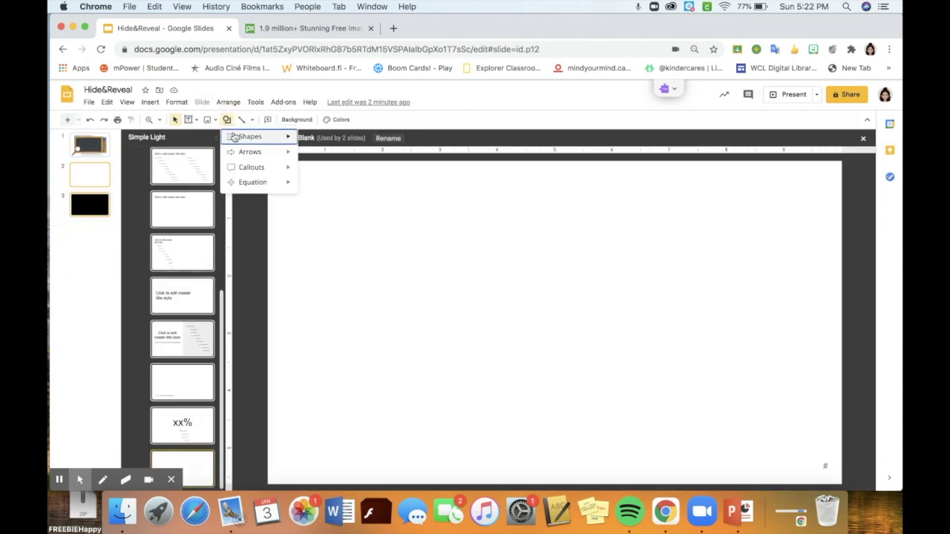
mouse_move(234, 137)
click(304, 141)
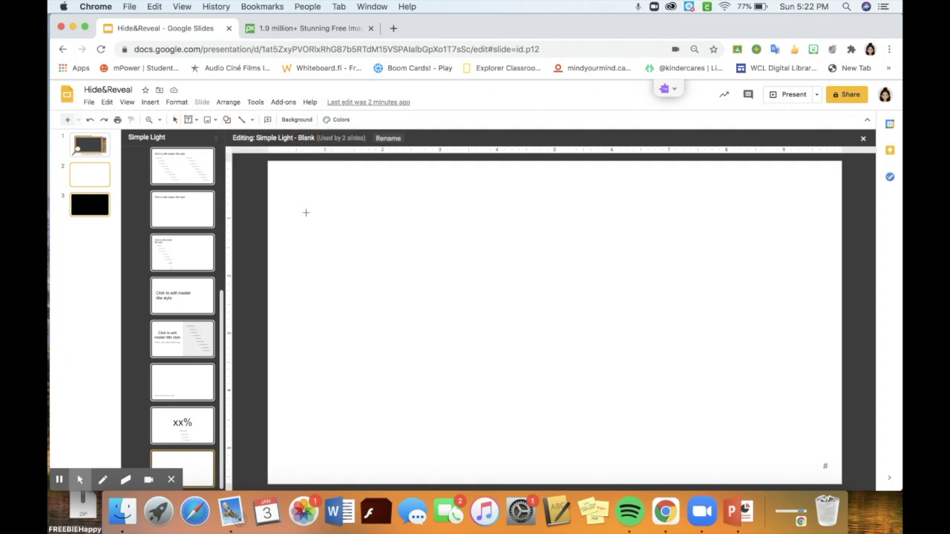
mouse_move(306, 212)
mouse_down()
mouse_move(556, 384)
mouse_move(591, 336)
mouse_up()
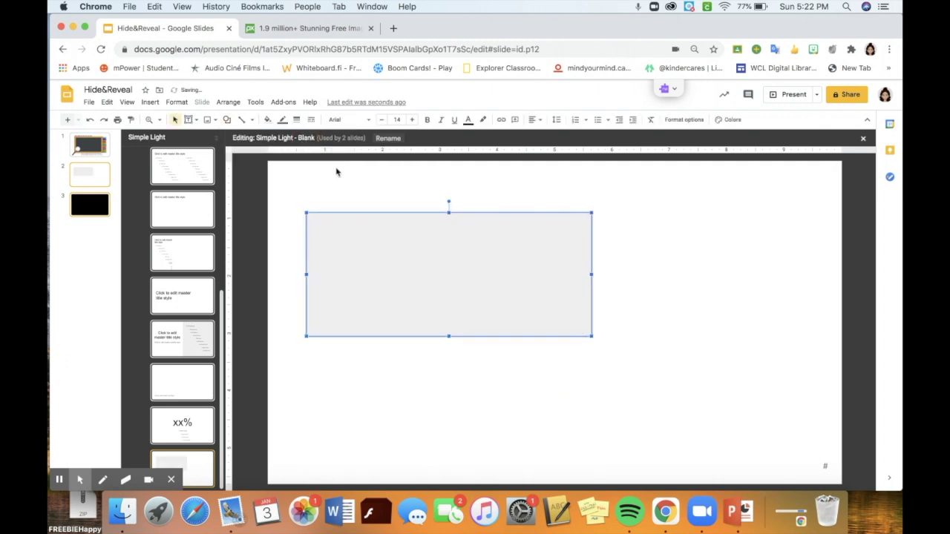
Fill the rectangle dark indigo with a matching dark outline, then leave master editing
click(268, 119)
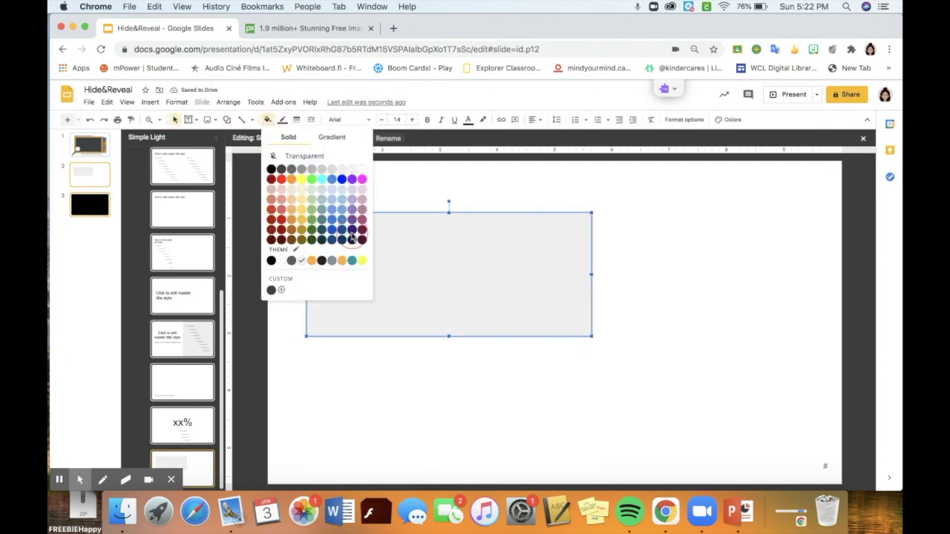
click(352, 235)
click(282, 119)
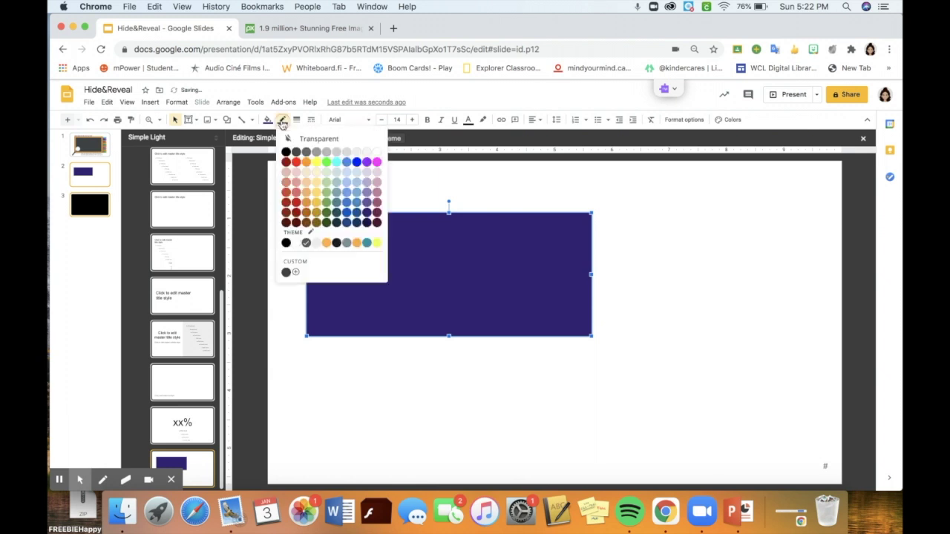
click(365, 217)
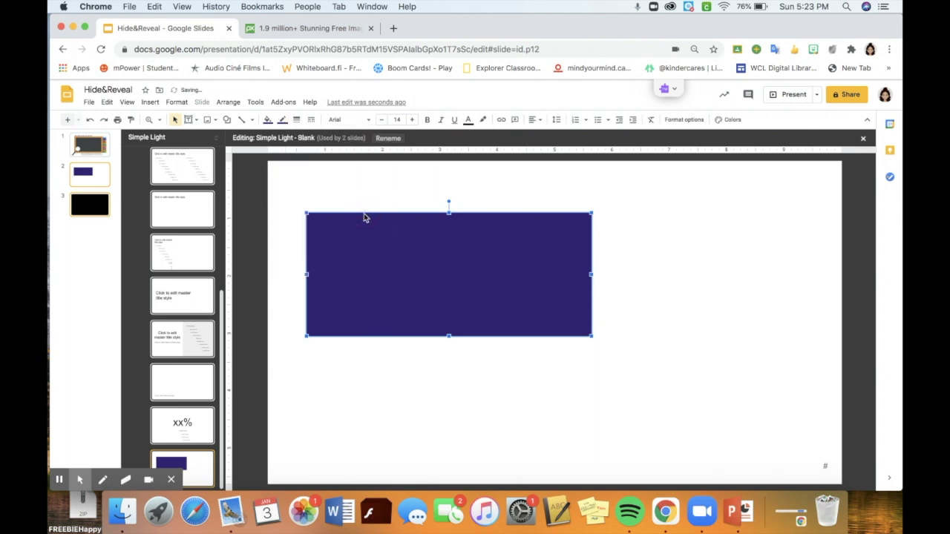
click(542, 202)
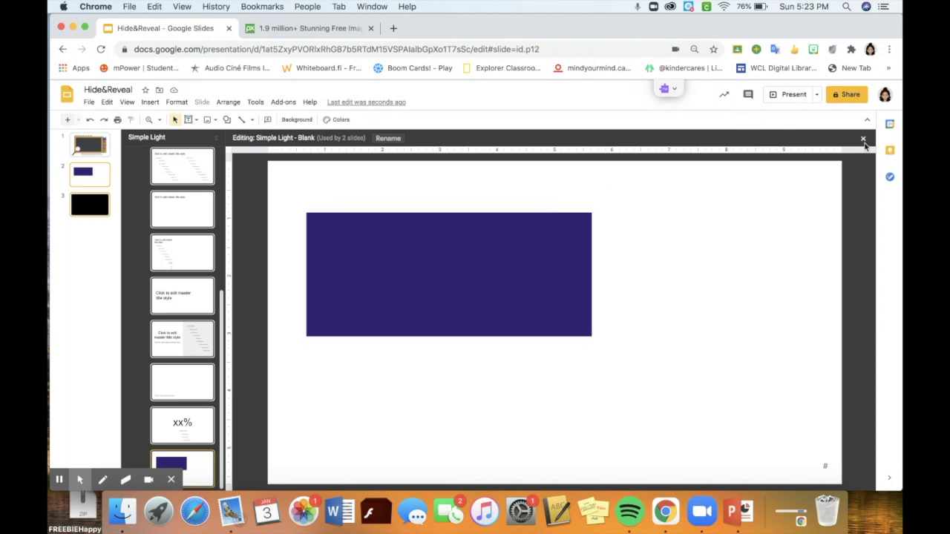
click(863, 140)
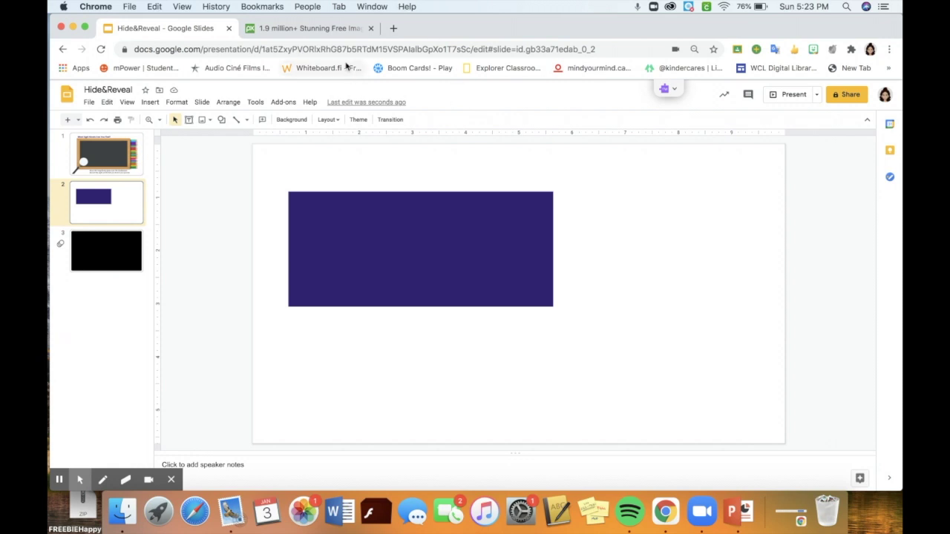
Search Pixabay for magnifying glass images
click(338, 34)
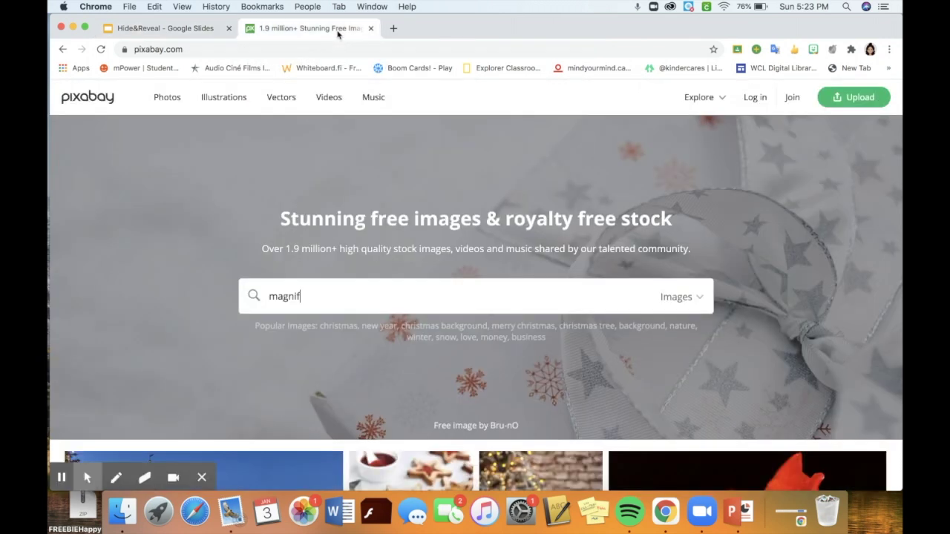
text(y)
click(363, 324)
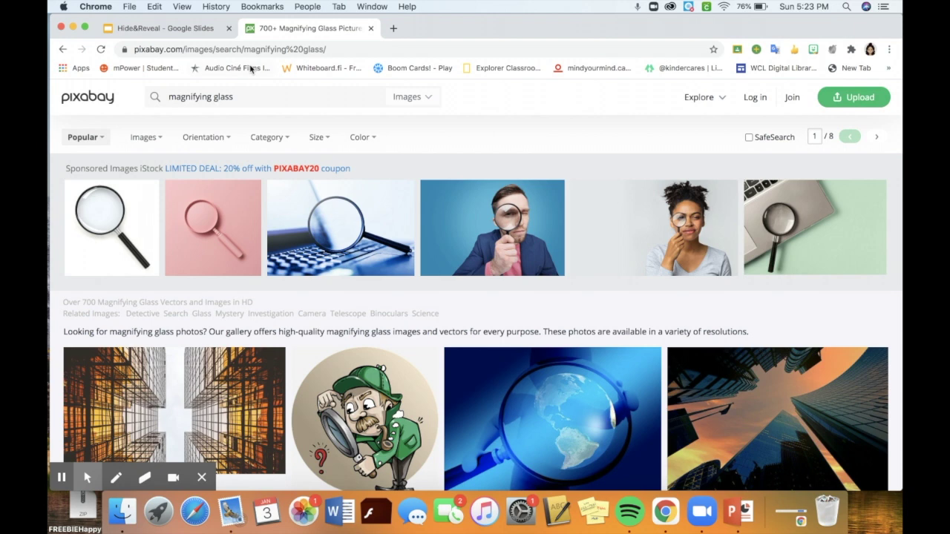
Filter the results to vector graphics and open the 'Magnifying Glass Optical' image
click(158, 138)
click(153, 204)
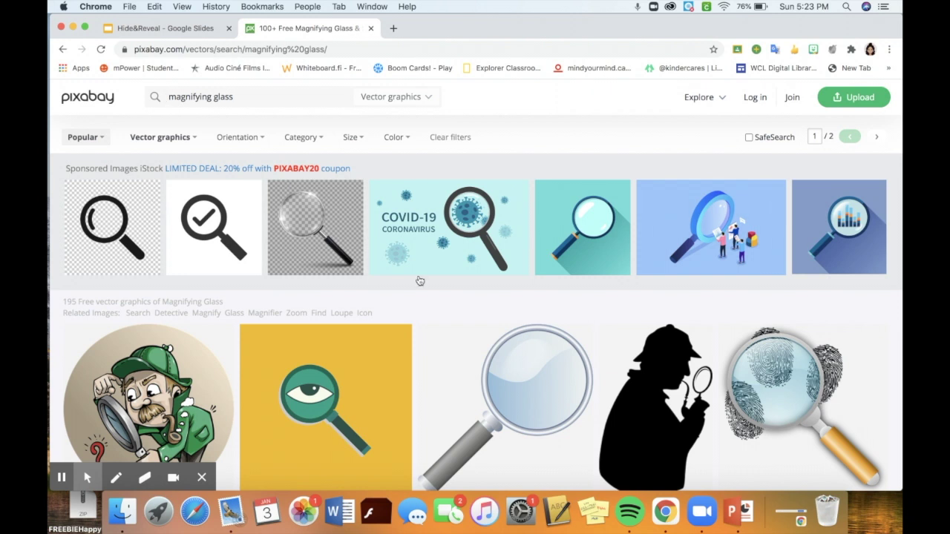
scroll(469, 374, down, 4)
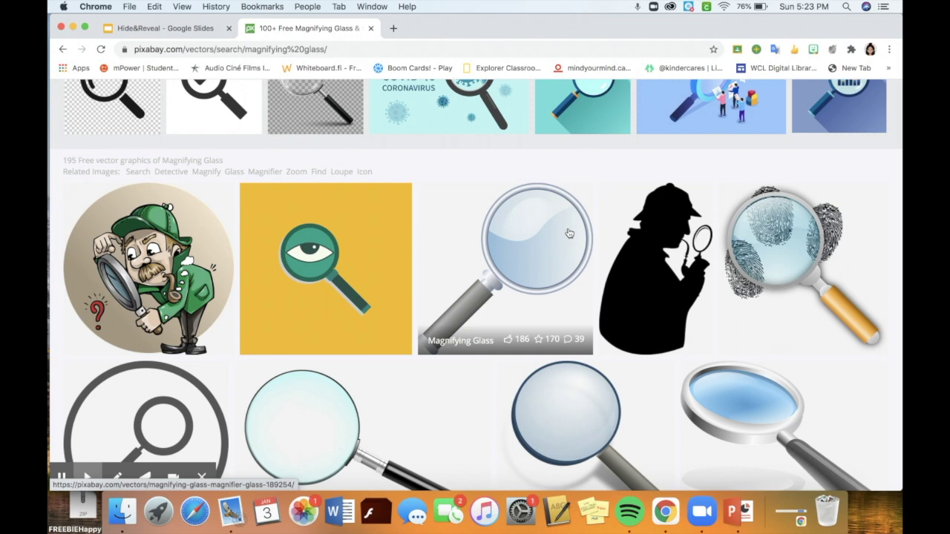
scroll(469, 320, down, 15)
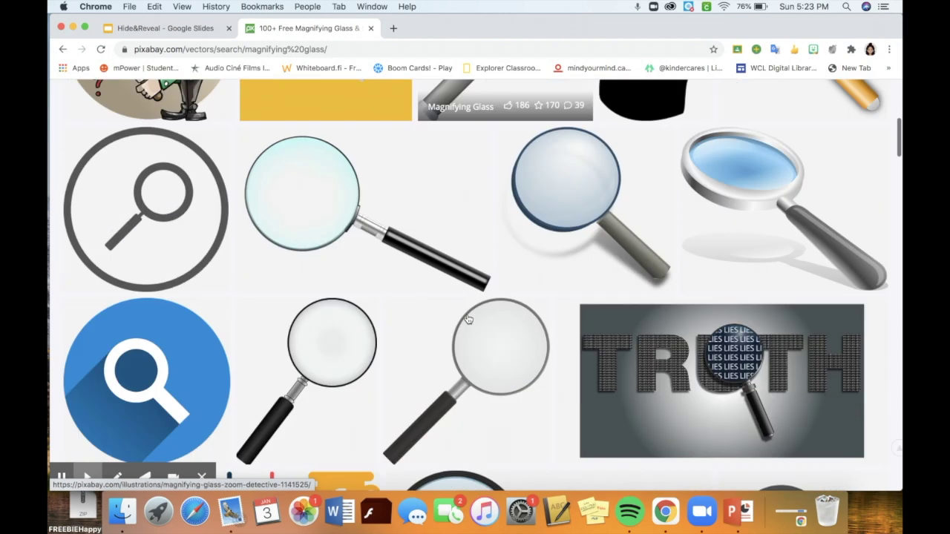
scroll(468, 319, down, 20)
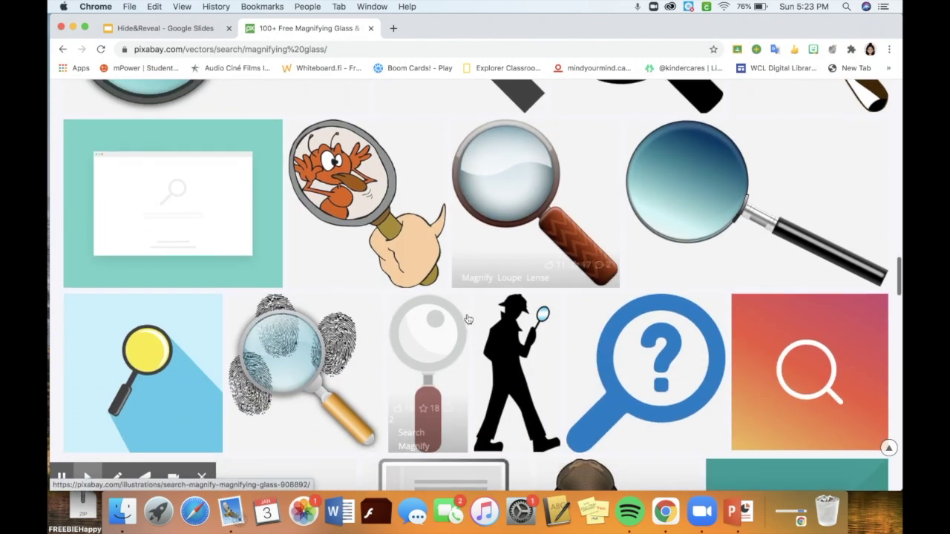
scroll(468, 319, down, 1)
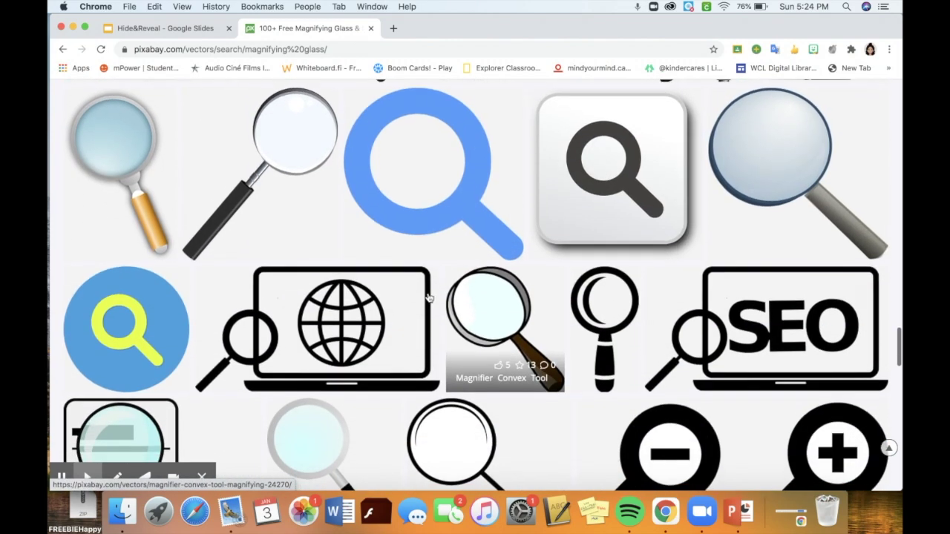
click(294, 168)
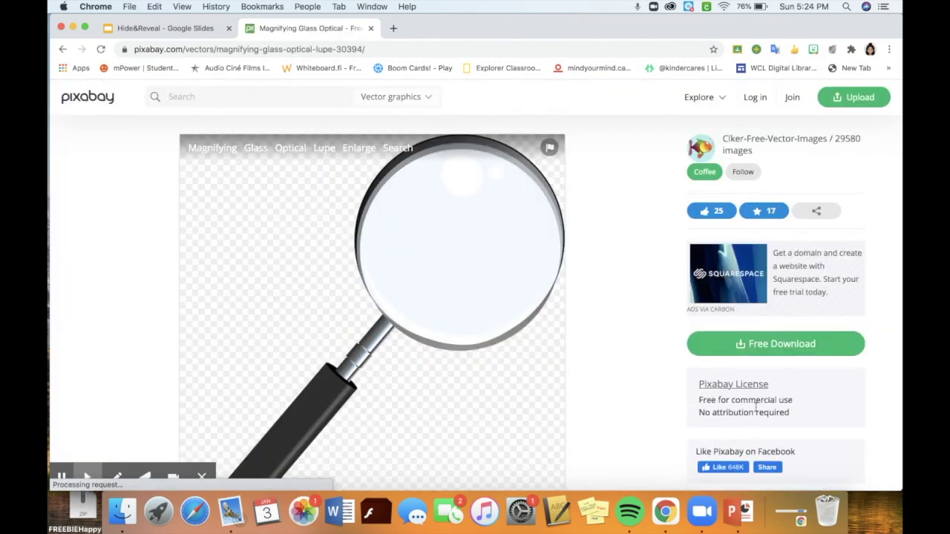
Download the magnifying glass as a 1152×1280 PNG, passing the reCAPTCHA, and return to Hide&Reveal
click(769, 356)
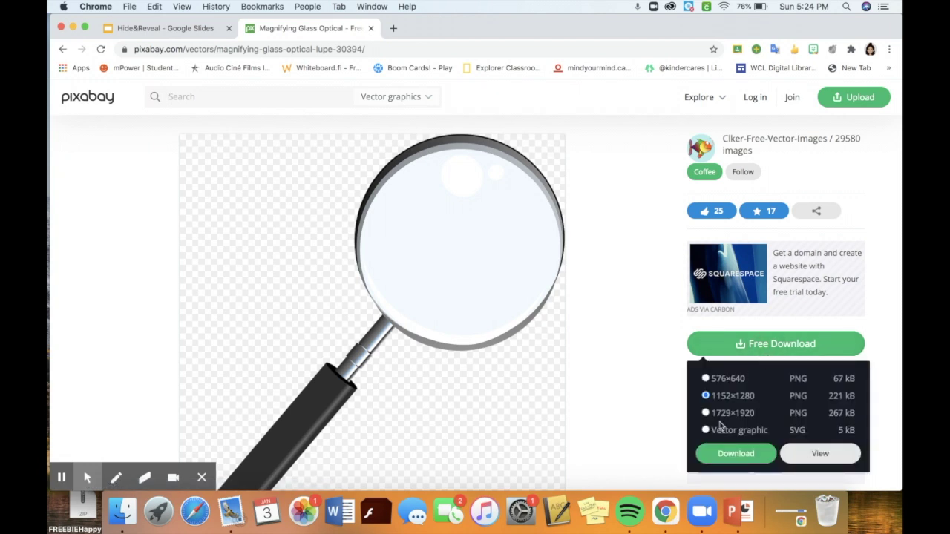
click(720, 452)
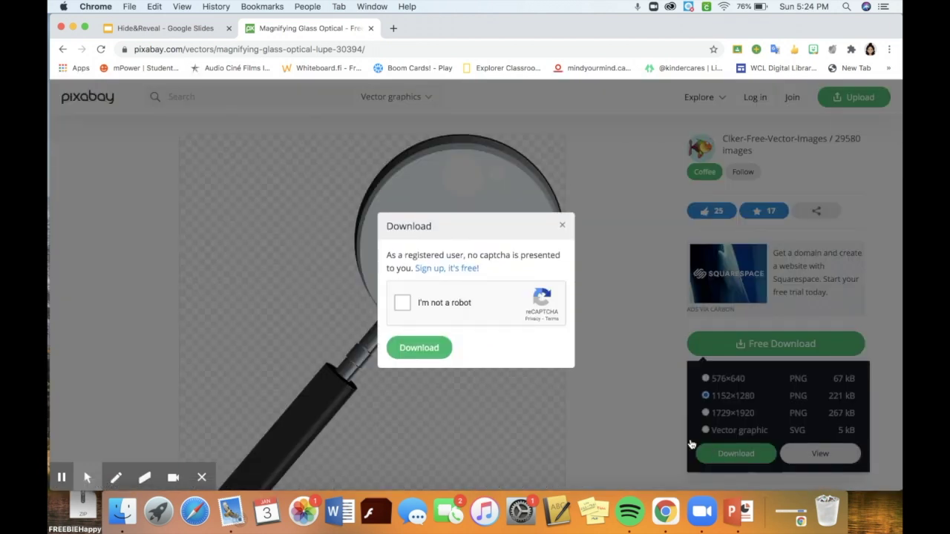
click(401, 304)
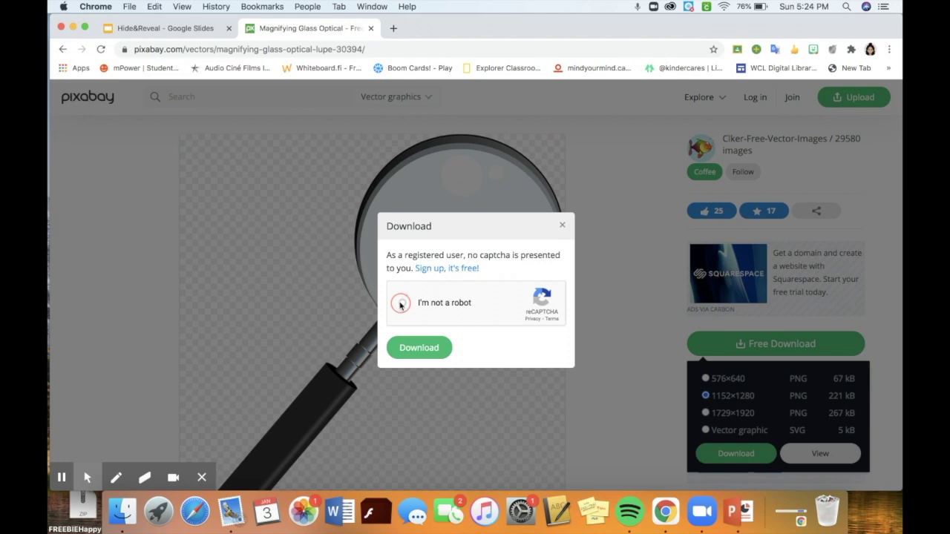
click(411, 348)
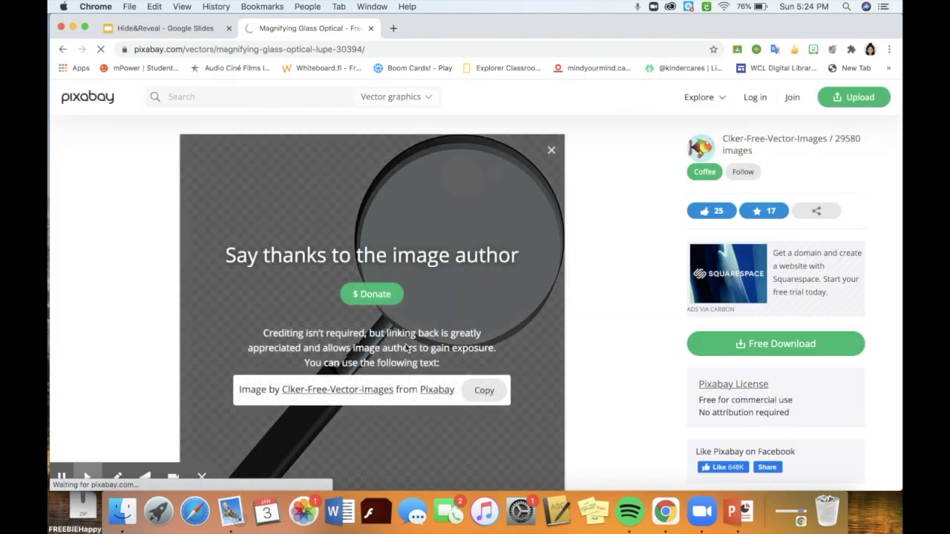
click(172, 28)
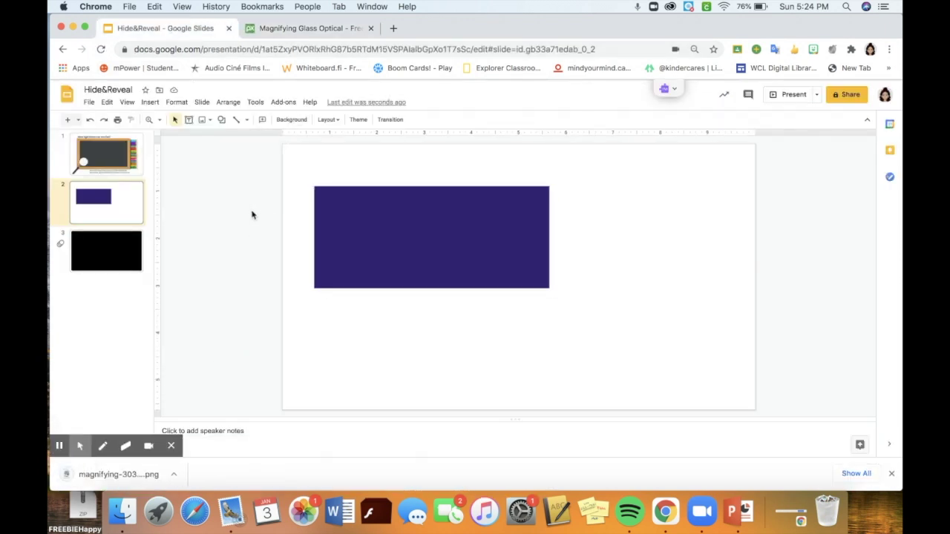
Drop the downloaded magnifying glass PNG onto slide 2, shrink it, and place it below the rectangle
drag(132, 483, 386, 324)
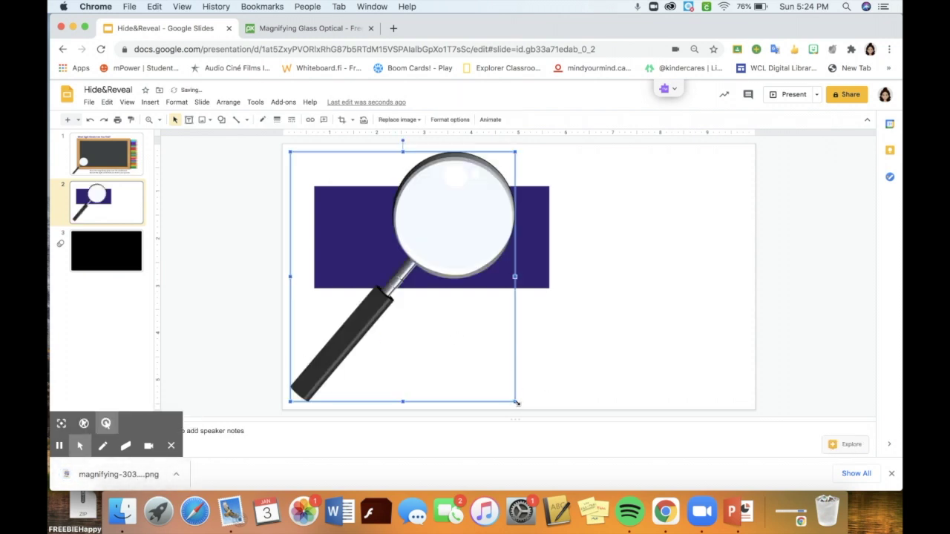
drag(516, 402, 388, 261)
drag(361, 220, 363, 350)
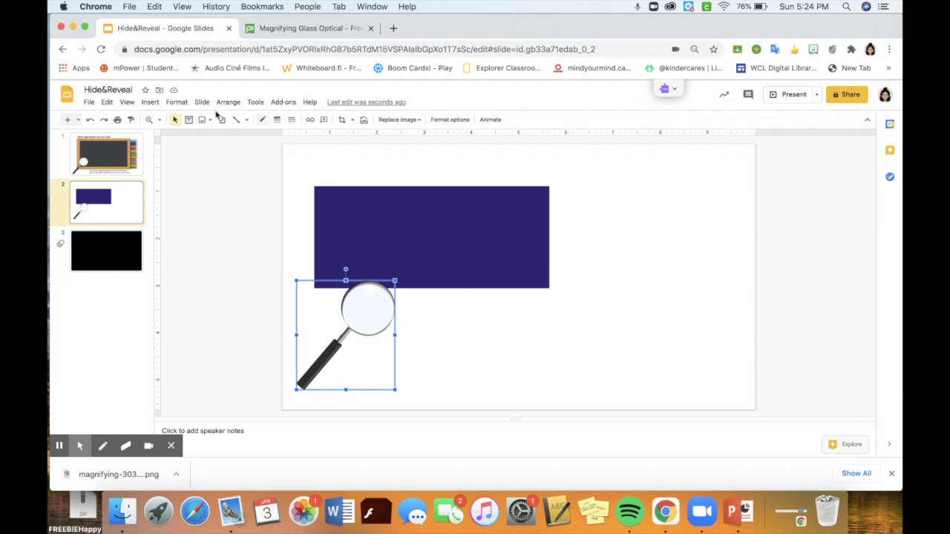
Add a bold dark-blue 'TEXT' text box inside the indigo rectangle so it blends in
click(188, 120)
drag(417, 220, 495, 257)
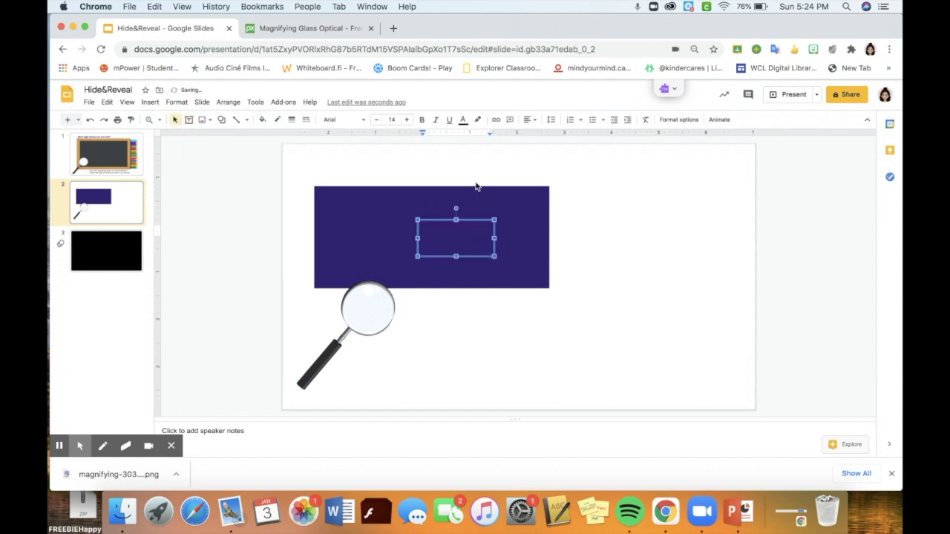
click(421, 119)
click(462, 119)
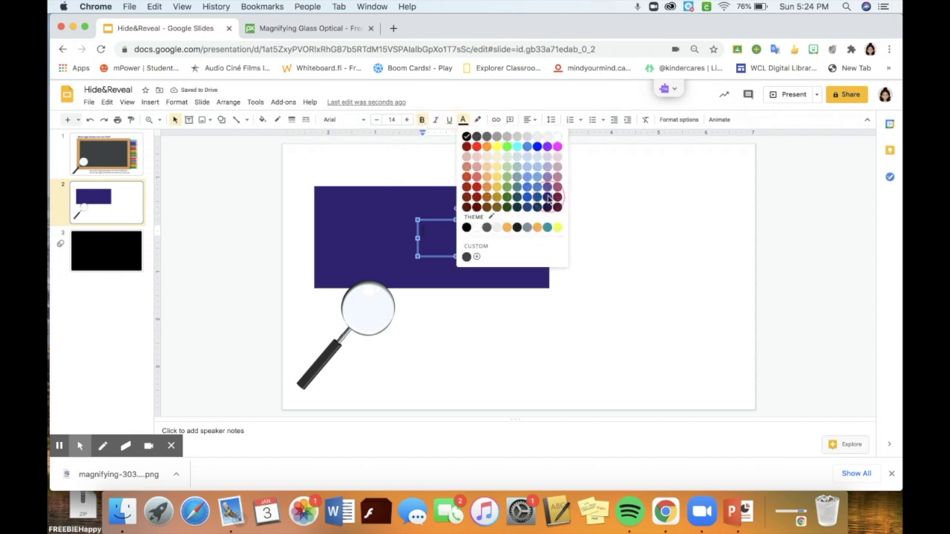
click(548, 197)
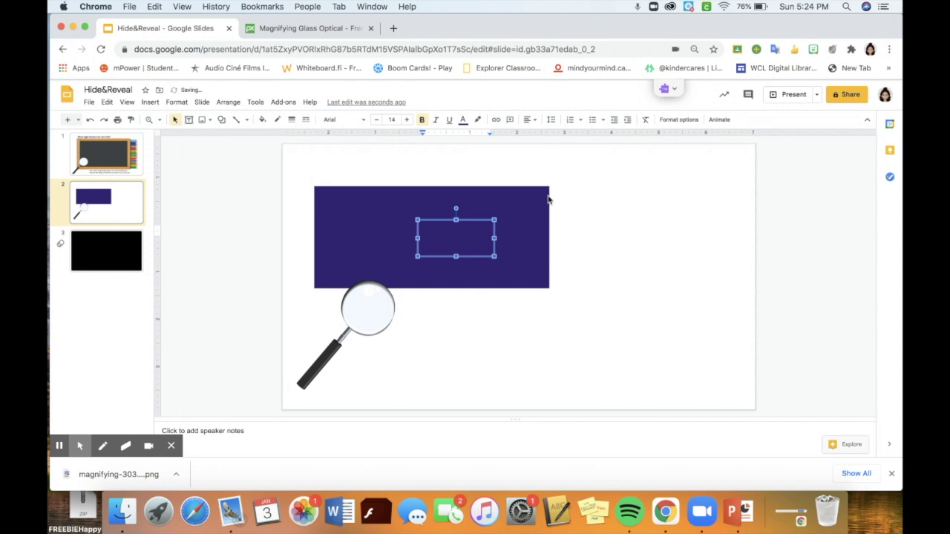
drag(470, 225, 479, 311)
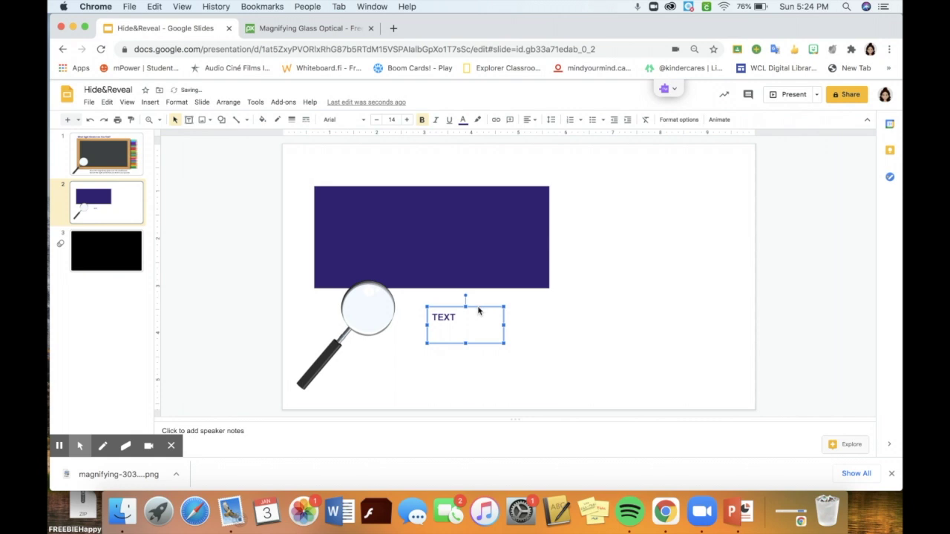
drag(477, 312, 479, 230)
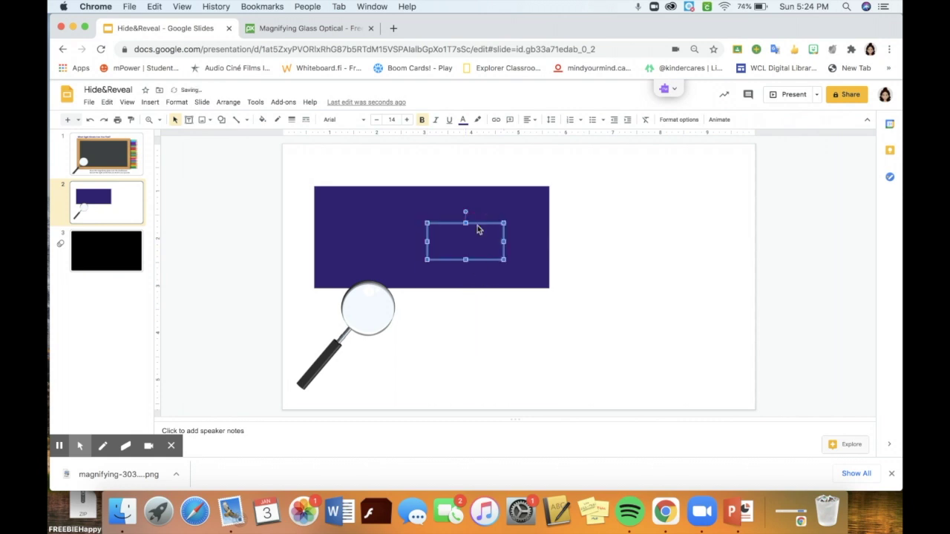
click(519, 380)
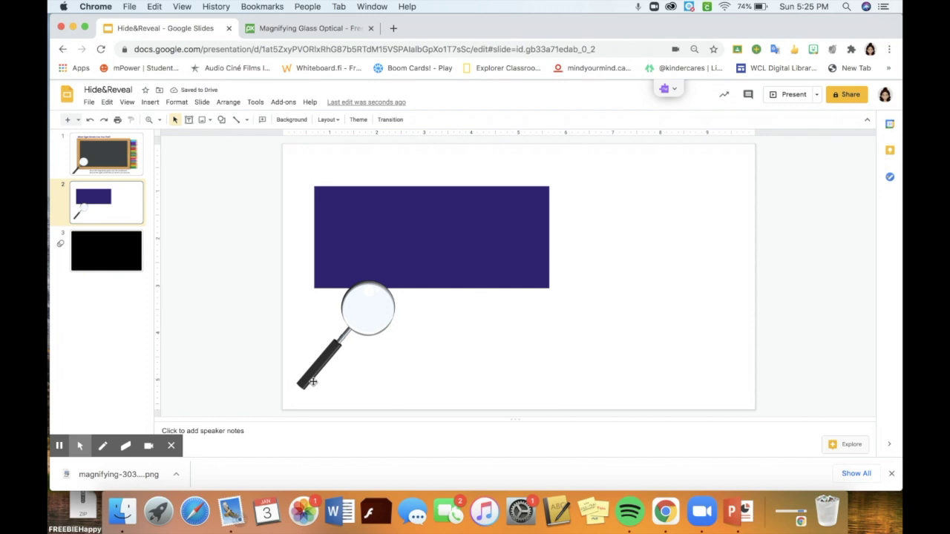
Move the magnifying glass onto the rectangle so its lens sits over the hidden 'TEXT'
drag(313, 383, 460, 296)
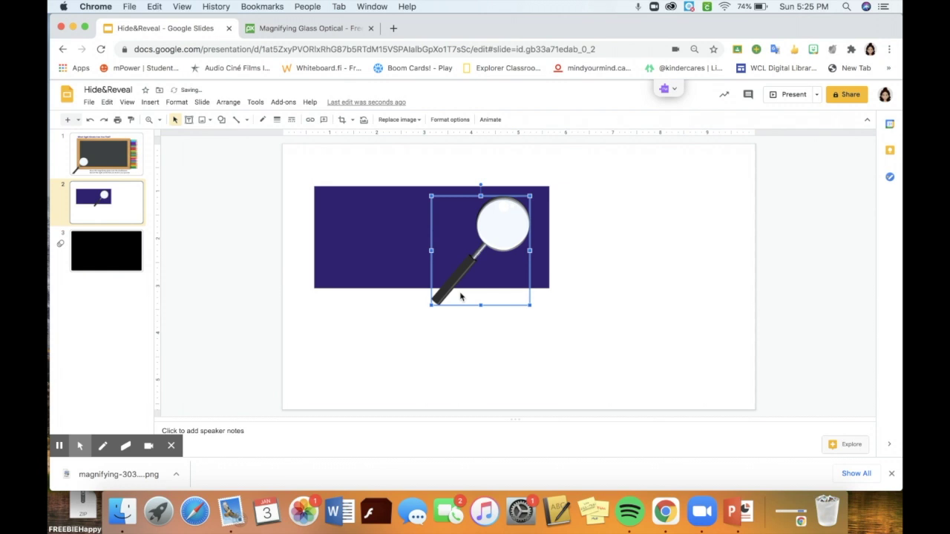
drag(460, 296, 405, 304)
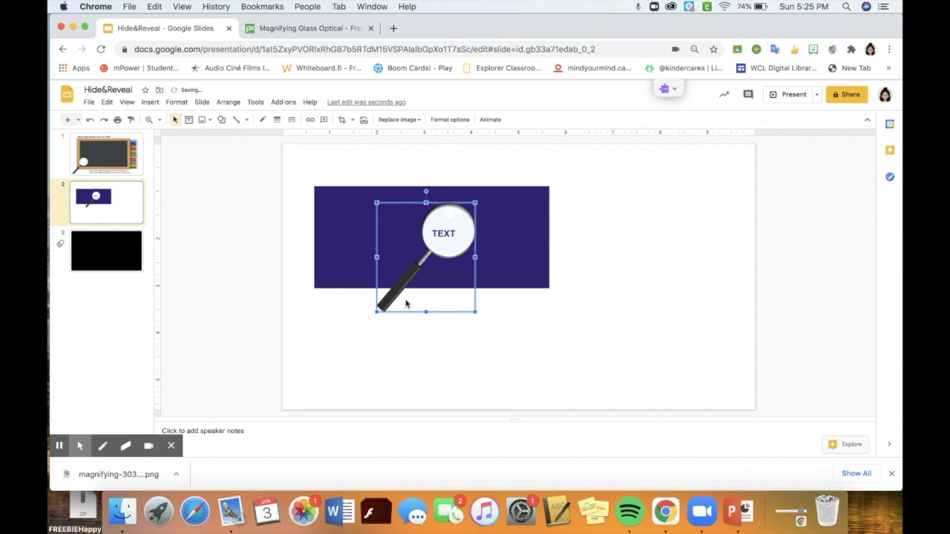